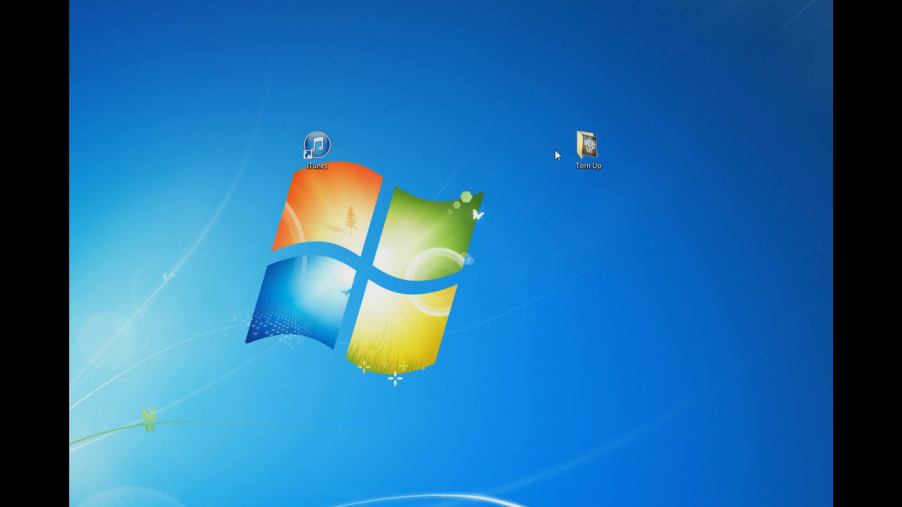
# Open the Torn Up folder and briefly preview '01 Smash That' in Media Player before closing it.
pyautogui.doubleClick(588, 146)
pyautogui.moveTo(474, 55); pyautogui.dragTo(632, 63)
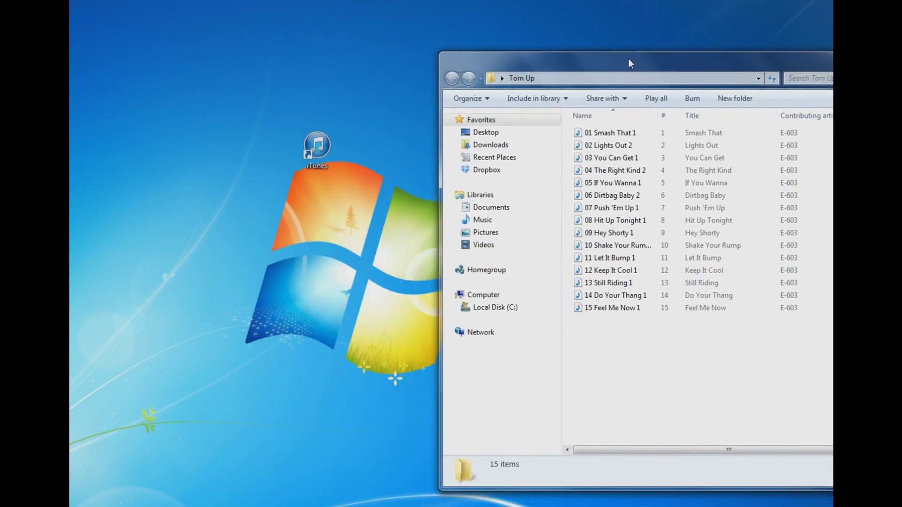
pyautogui.doubleClick(610, 134)
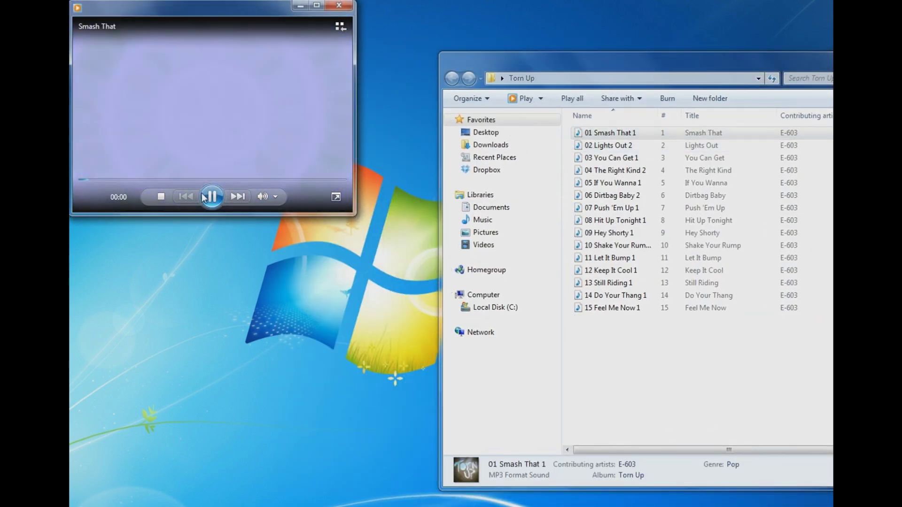
pyautogui.click(212, 196)
pyautogui.click(340, 6)
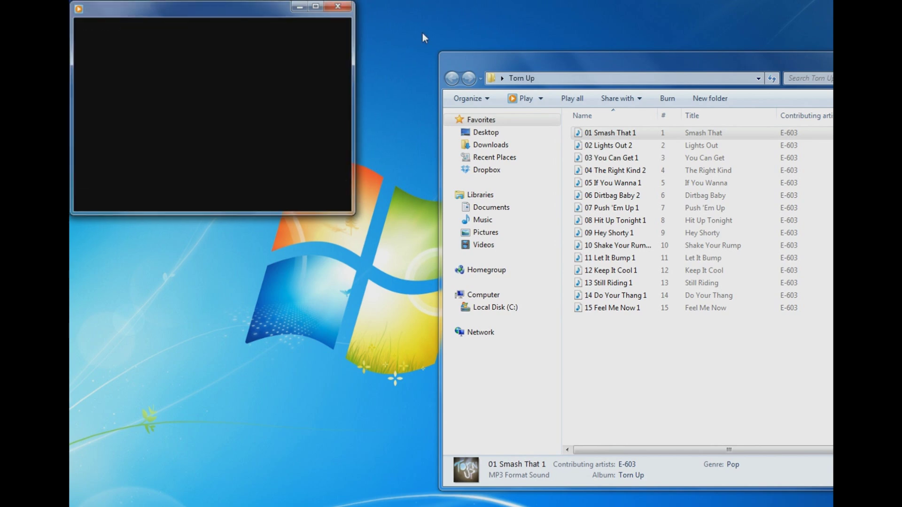
# Launch iTunes in Songs view and drag the 15 Torn Up tracks from Explorer into the library.
pyautogui.click(324, 149)
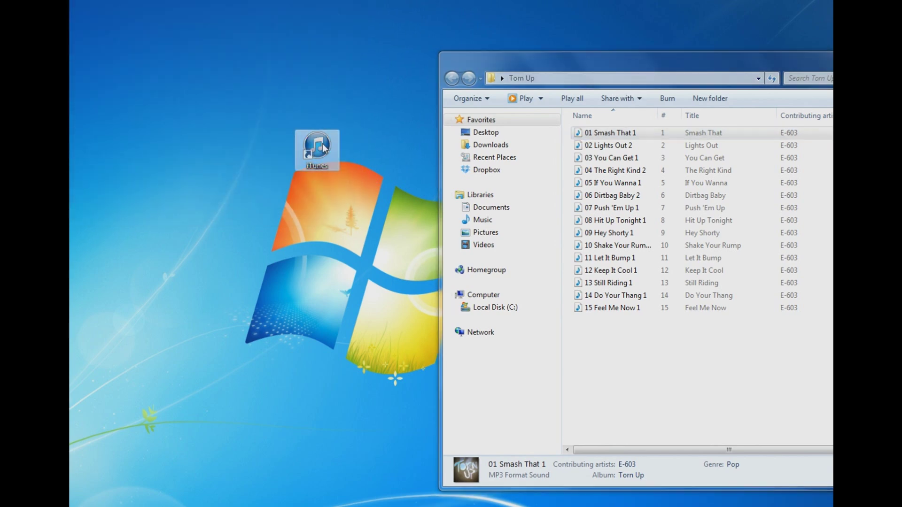
pyautogui.doubleClick(323, 150)
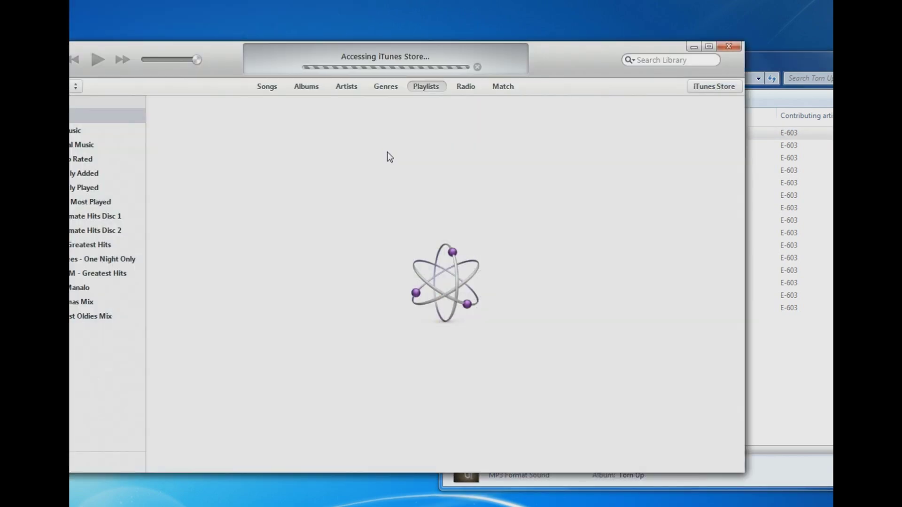
pyautogui.click(272, 89)
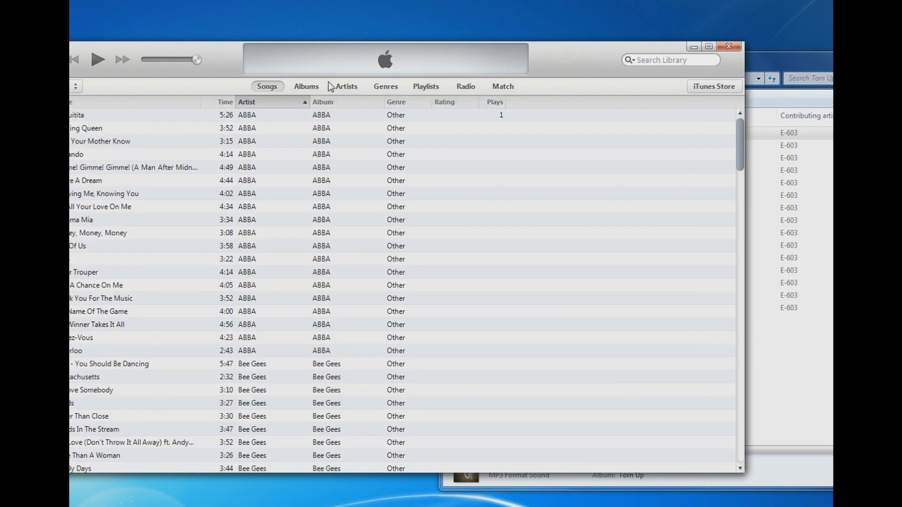
pyautogui.moveTo(215, 46)
pyautogui.mouseDown()
pyautogui.moveTo(261, 54)
pyautogui.moveTo(246, 54)
pyautogui.mouseUp()
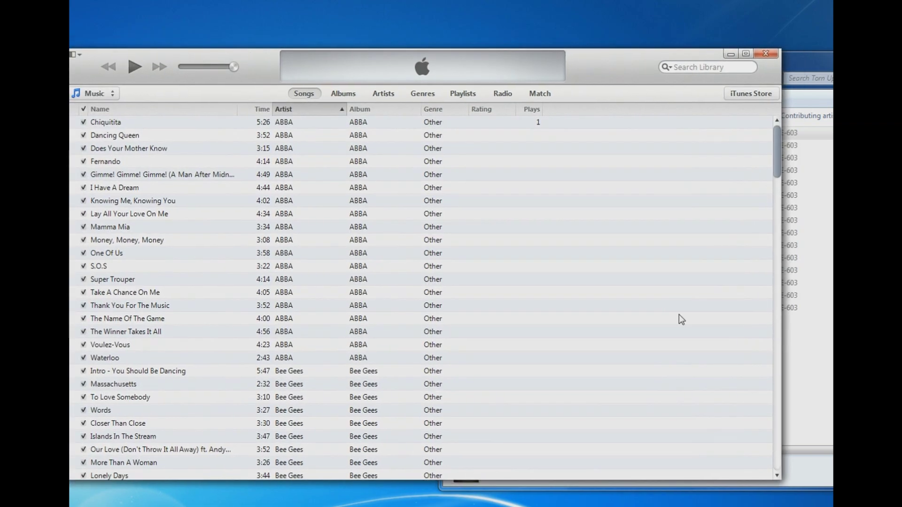
pyautogui.click(809, 362)
pyautogui.moveTo(668, 342)
pyautogui.mouseDown()
pyautogui.moveTo(621, 205)
pyautogui.moveTo(616, 133)
pyautogui.moveTo(288, 200)
pyautogui.mouseUp()
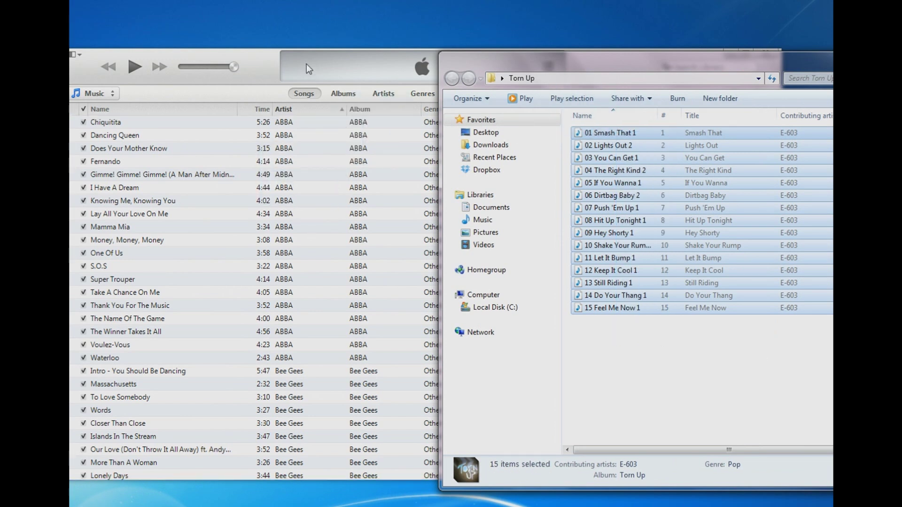
# Select the 15 Torn Up songs, Smash That through Feel Me Now, in the iTunes song list.
pyautogui.click(269, 75)
pyautogui.scroll(-20, 293, 263)
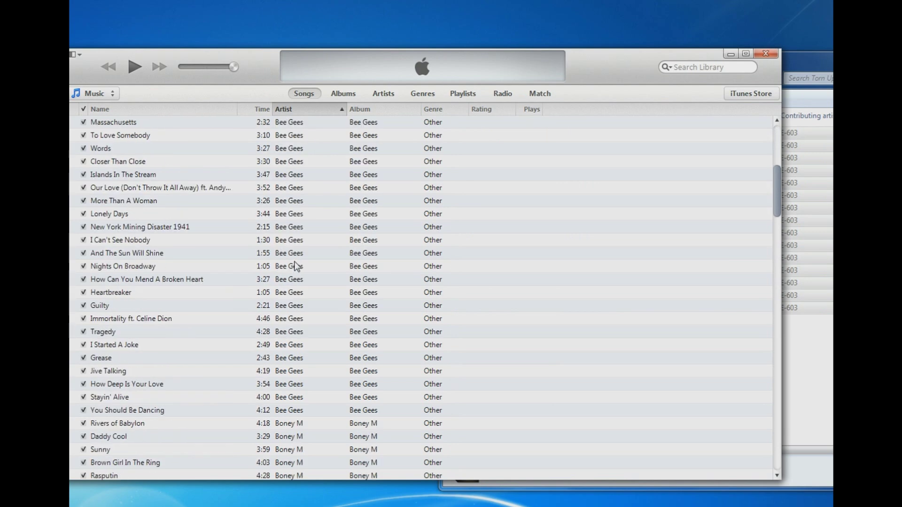
pyautogui.scroll(-1, 296, 286)
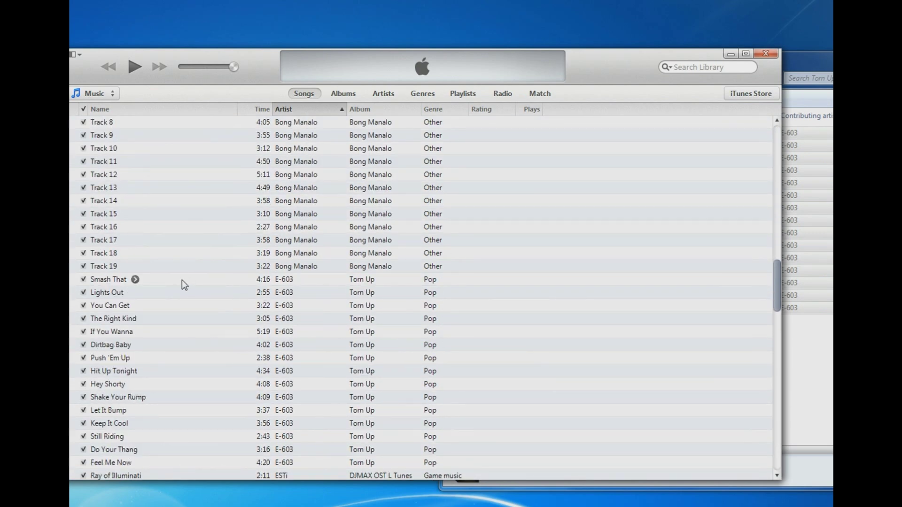
pyautogui.moveTo(123, 283)
pyautogui.mouseDown()
pyautogui.moveTo(119, 398)
pyautogui.moveTo(105, 435)
pyautogui.mouseUp()
pyautogui.scroll(-4, 122, 404)
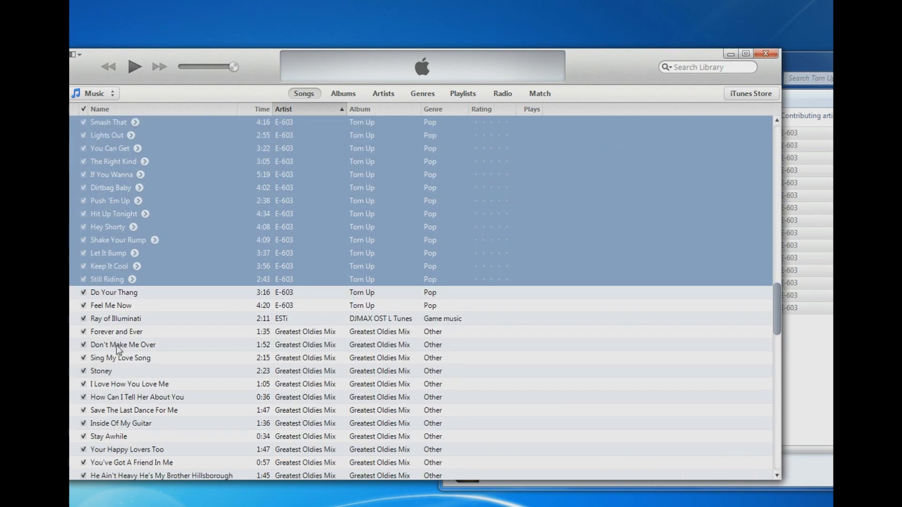
pyautogui.keyDown('shift'); pyautogui.click(105, 294); pyautogui.keyUp('shift')
pyautogui.keyDown('shift'); pyautogui.click(117, 308); pyautogui.keyUp('shift')
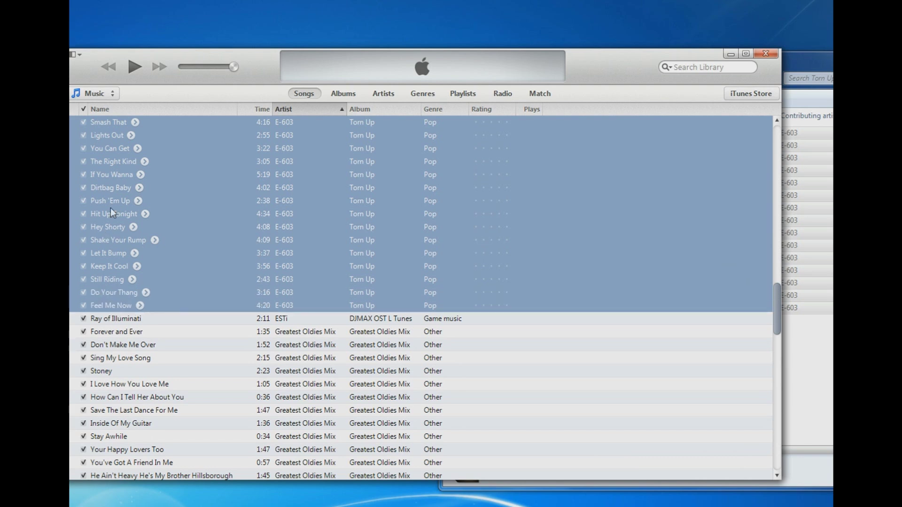
pyautogui.moveTo(108, 120)
pyautogui.mouseDown()
pyautogui.moveTo(391, 175)
pyautogui.moveTo(480, 216)
pyautogui.mouseUp()
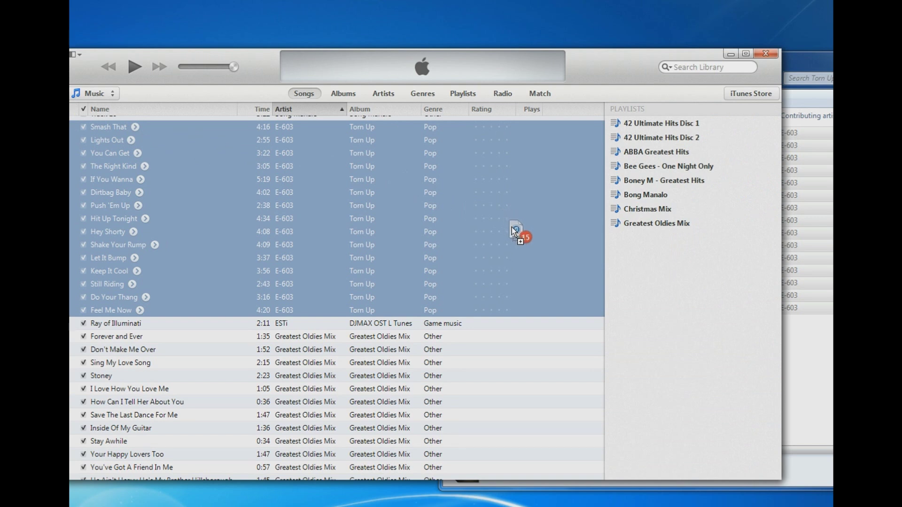
# Drop the selected songs into Playlists to create a new playlist named 'E-603 - Torn Up'.
pyautogui.moveTo(512, 227)
pyautogui.mouseDown()
pyautogui.moveTo(640, 244)
pyautogui.moveTo(653, 123)
pyautogui.moveTo(653, 225)
pyautogui.moveTo(664, 185)
pyautogui.moveTo(663, 259)
pyautogui.mouseUp()
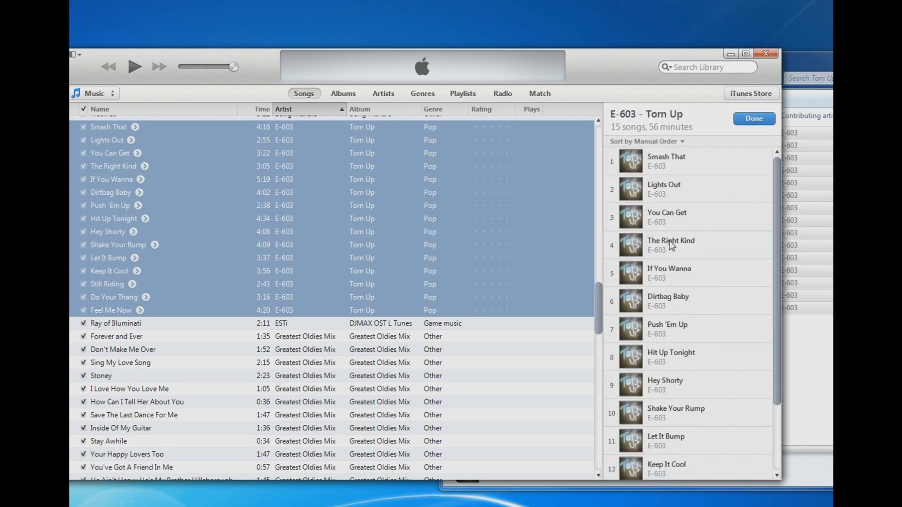
pyautogui.click(709, 118)
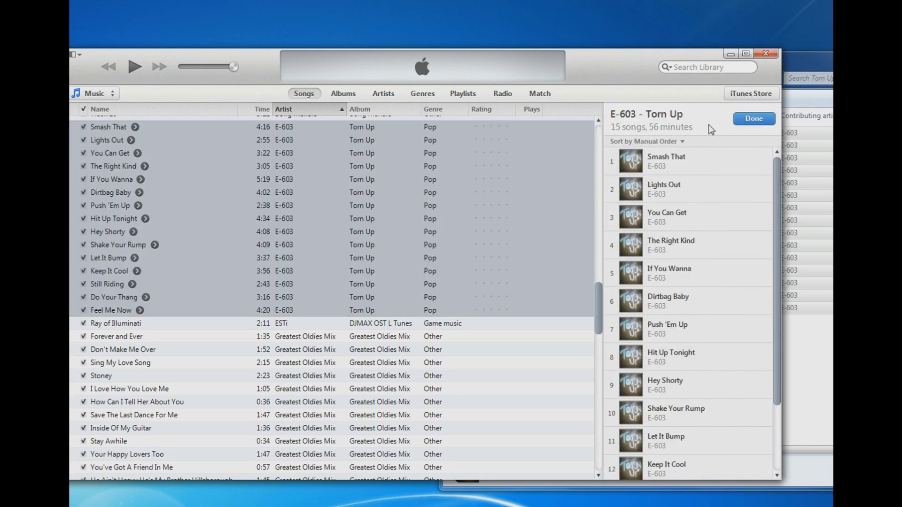
pyautogui.doubleClick(686, 115)
pyautogui.hotkey('ctrl', 'a')
pyautogui.click(700, 129)
pyautogui.click(754, 120)
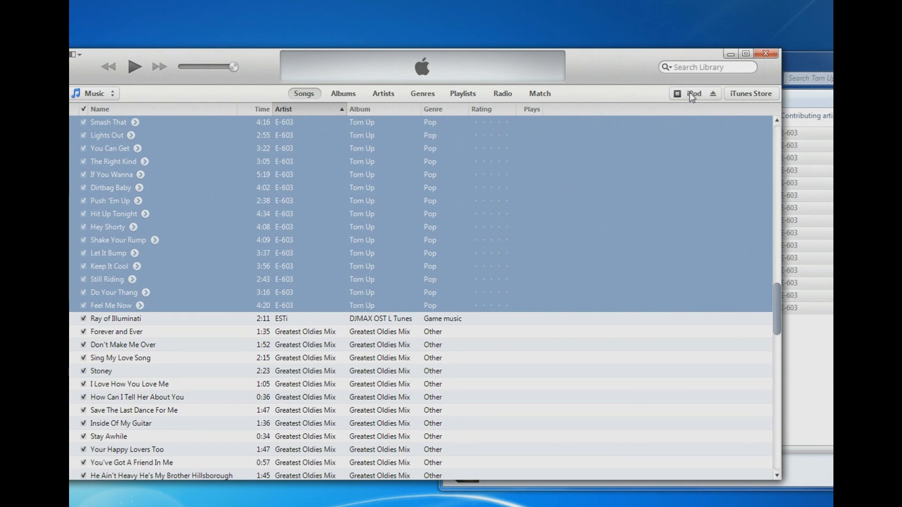
# Open the iPod nano's Summary page showing 7.35 GB capacity and 6.28 GB free.
pyautogui.click(690, 94)
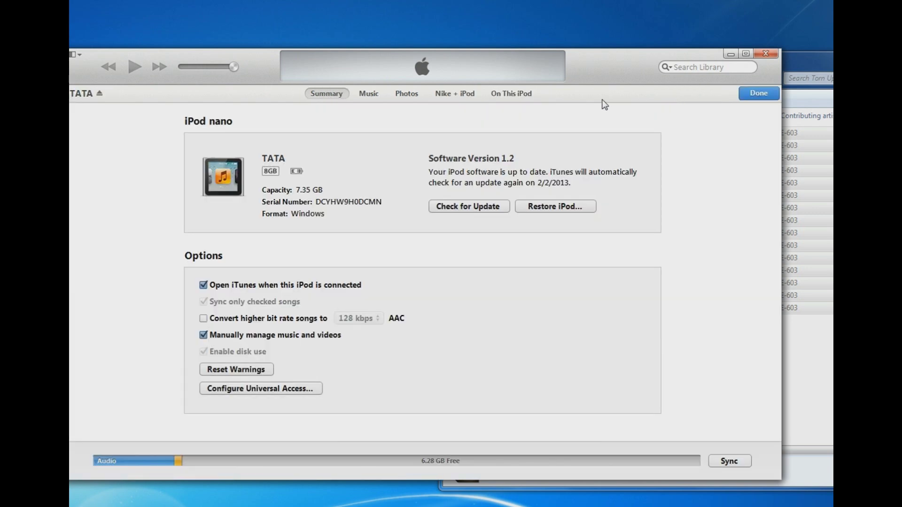
# On the On This iPod page, autofill the iPod from Music, copying 17 songs.
pyautogui.click(518, 99)
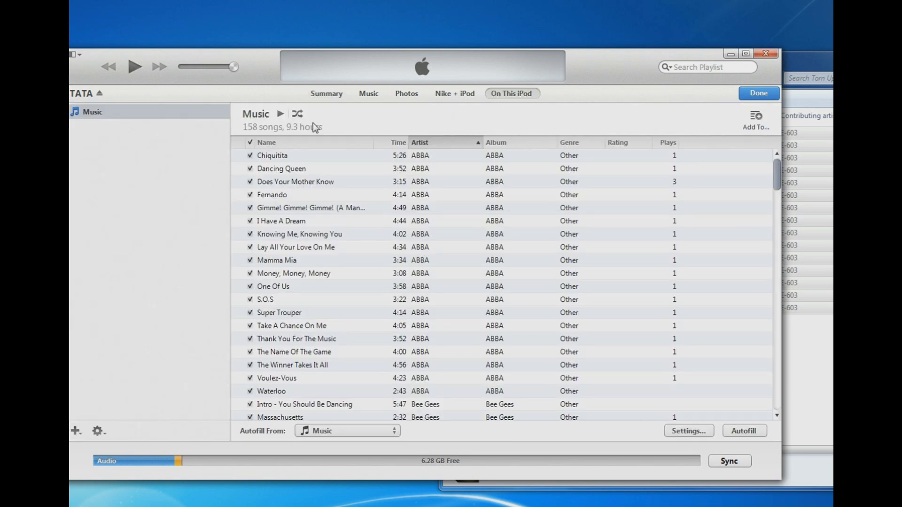
pyautogui.click(746, 430)
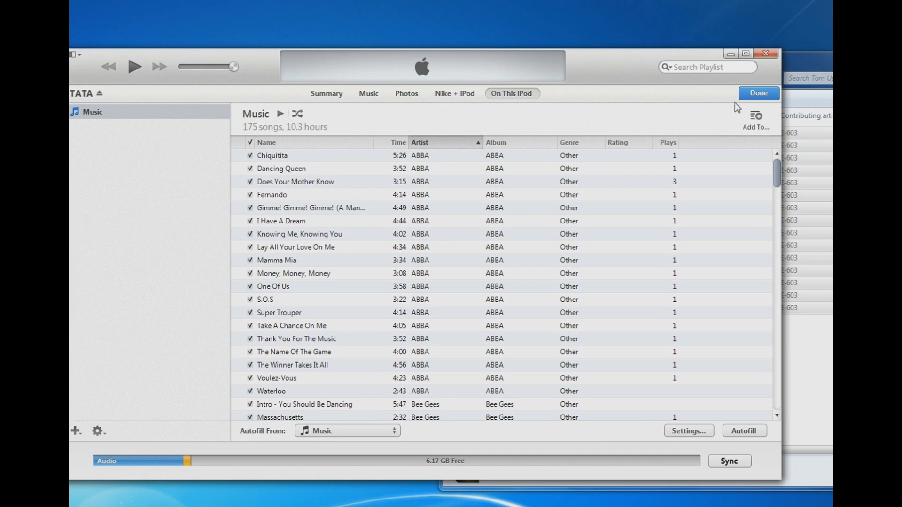
# After the iPod reaches 175 songs, exit the iPod view back to the library song list.
pyautogui.click(756, 95)
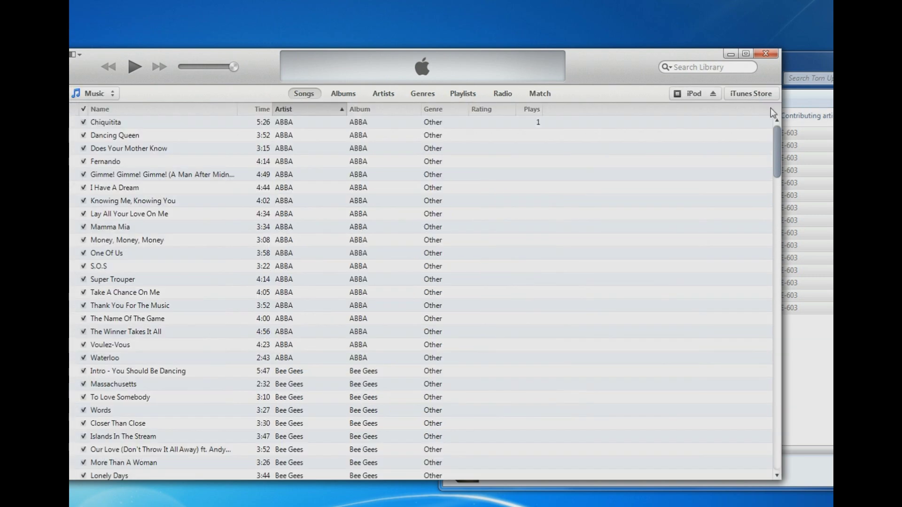